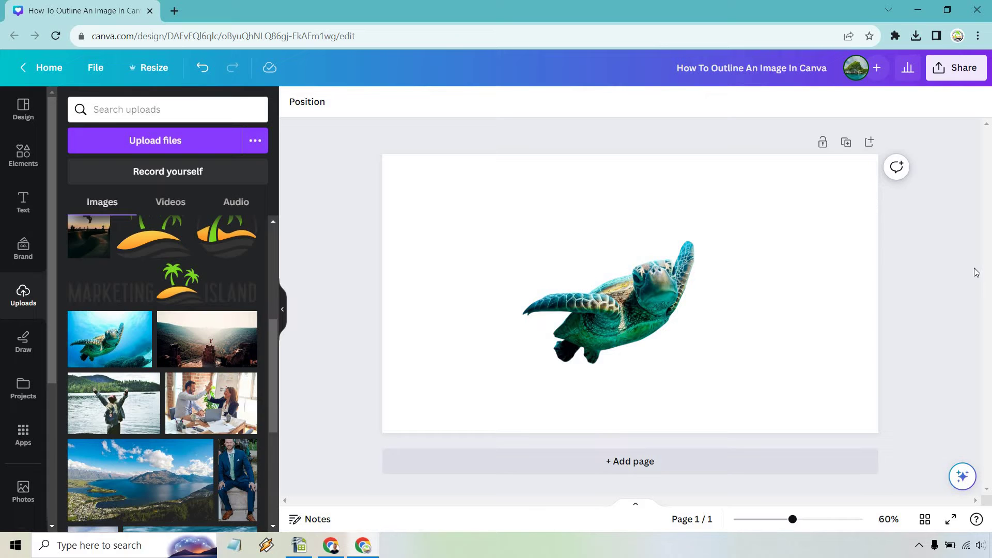
Select the sea turtle image and bring up its Edit image effects panel.
left_click(628, 276)
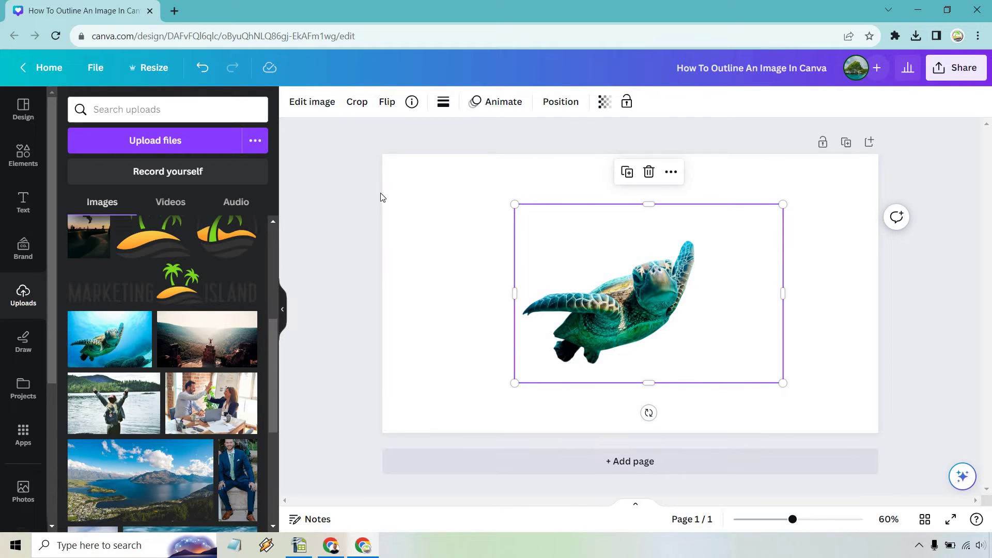
left_click(312, 102)
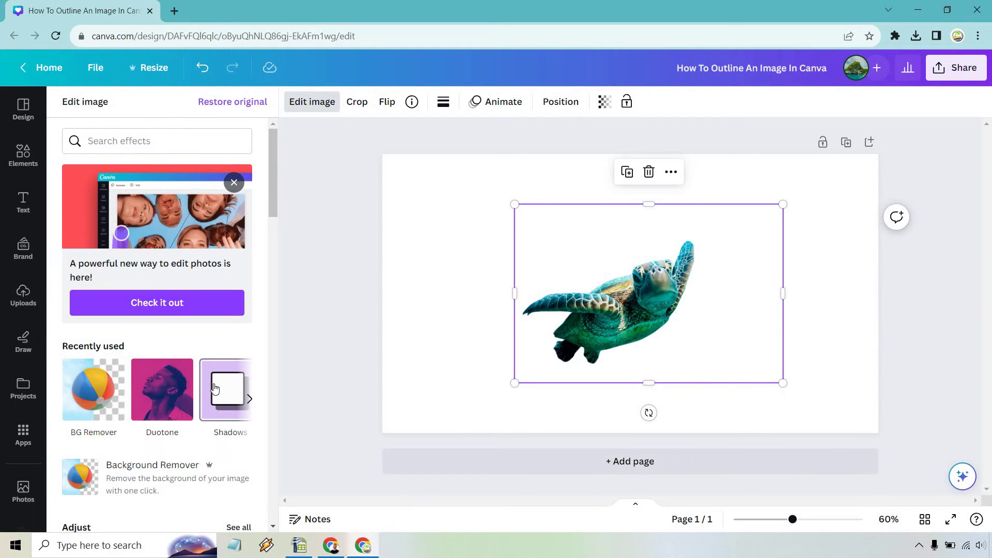
scroll(191, 310, "down", 3)
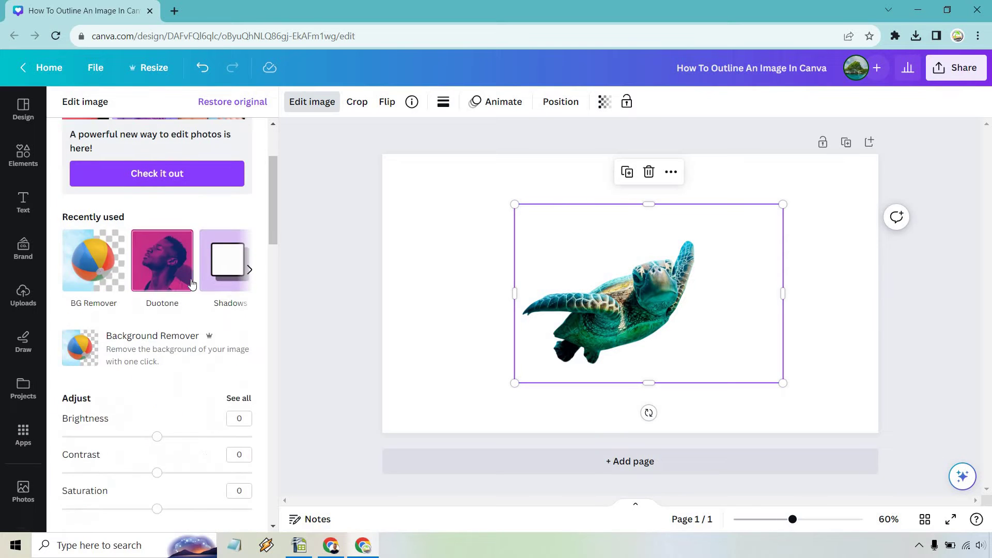
scroll(192, 284, "down", 3)
scroll(192, 283, "down", 3)
scroll(192, 280, "down", 2)
scroll(193, 272, "down", 2)
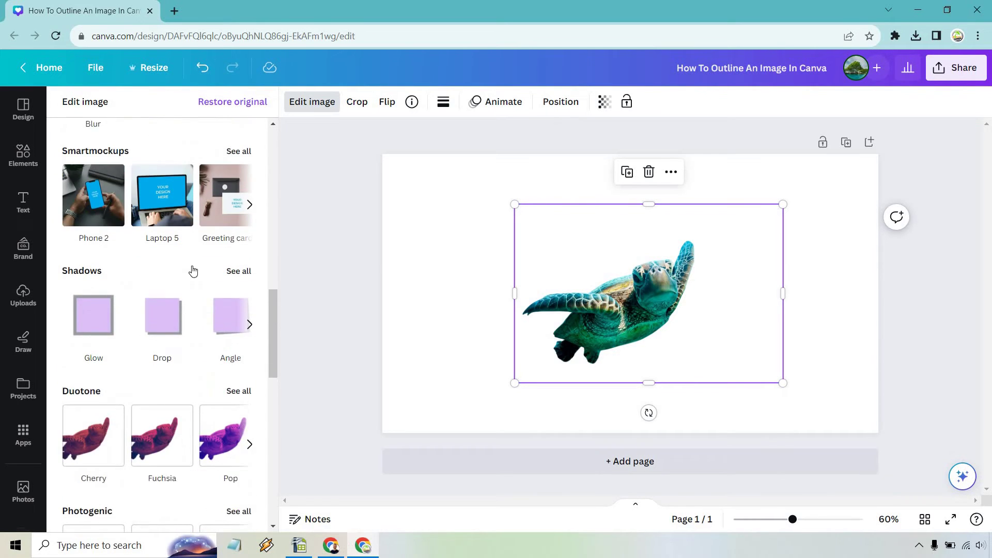
scroll(193, 272, "down", 1)
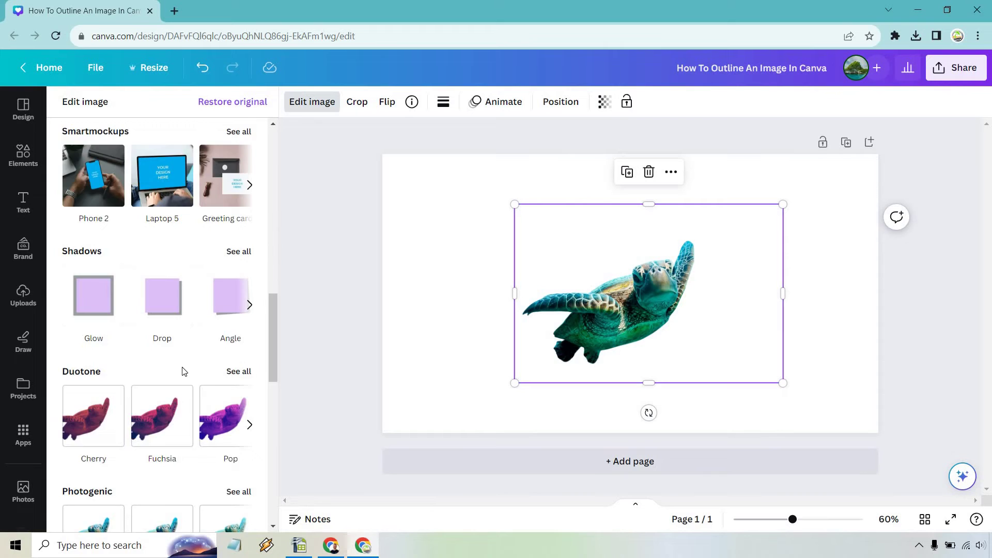
scroll(184, 349, "up", 5)
scroll(171, 272, "up", 5)
Search the effects for 'shadows' and open the Shadows options for the turtle.
left_click(148, 141)
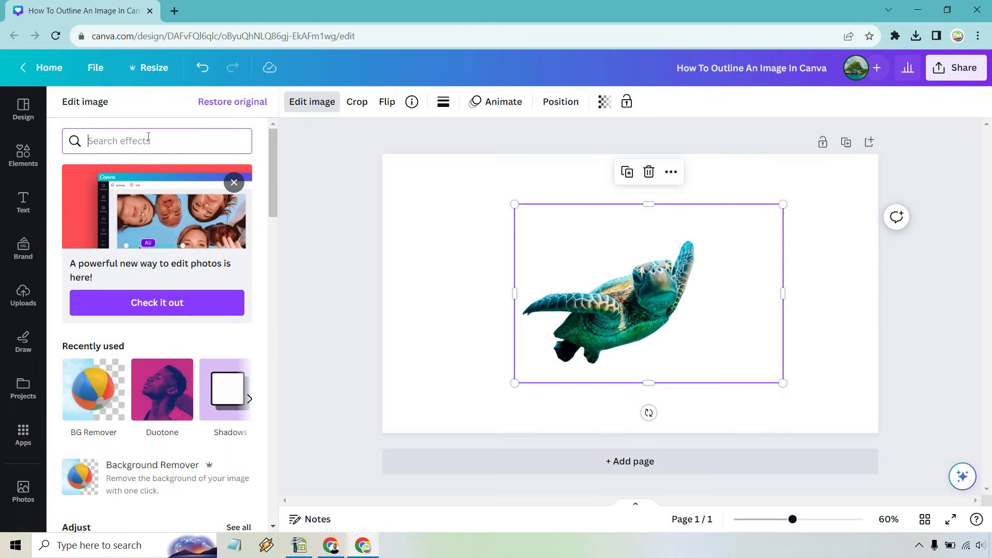
type("shadows")
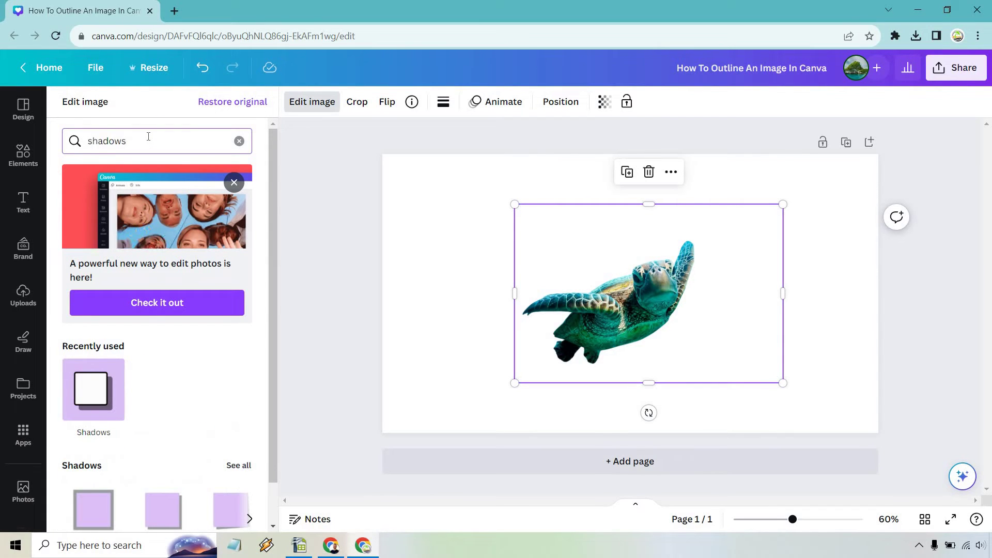
left_click(93, 390)
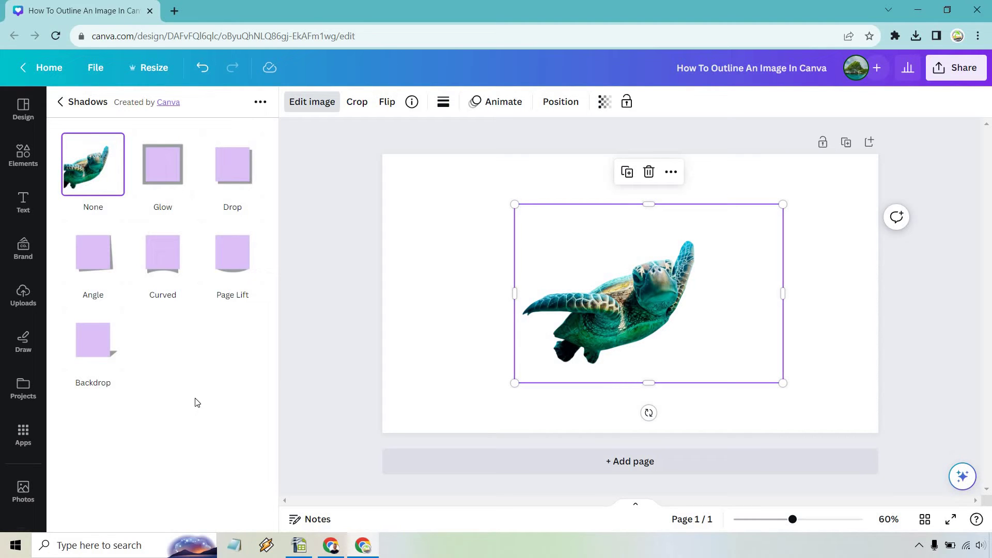
Add a Glow shadow to the turtle with size 9 and transparency 52.
left_click(170, 164)
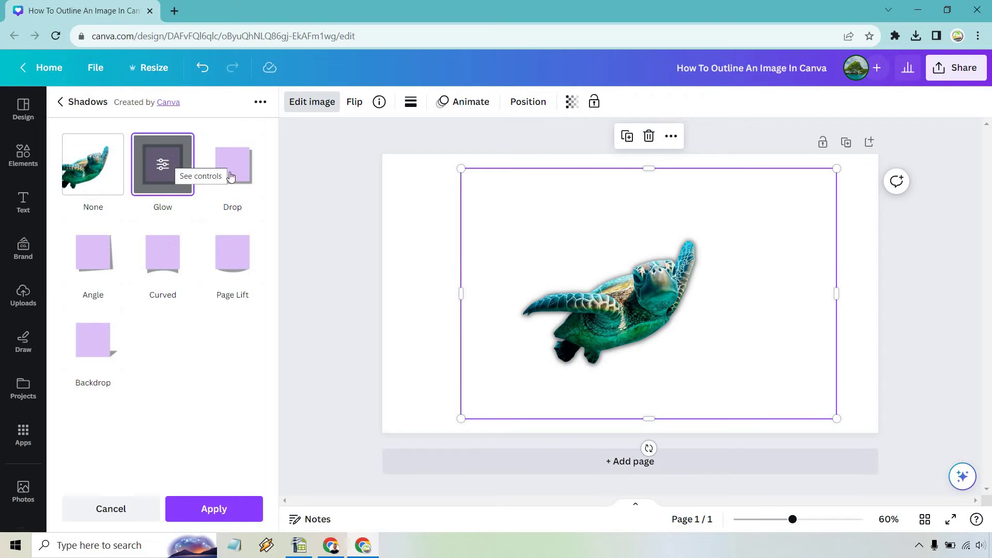
left_click(162, 165)
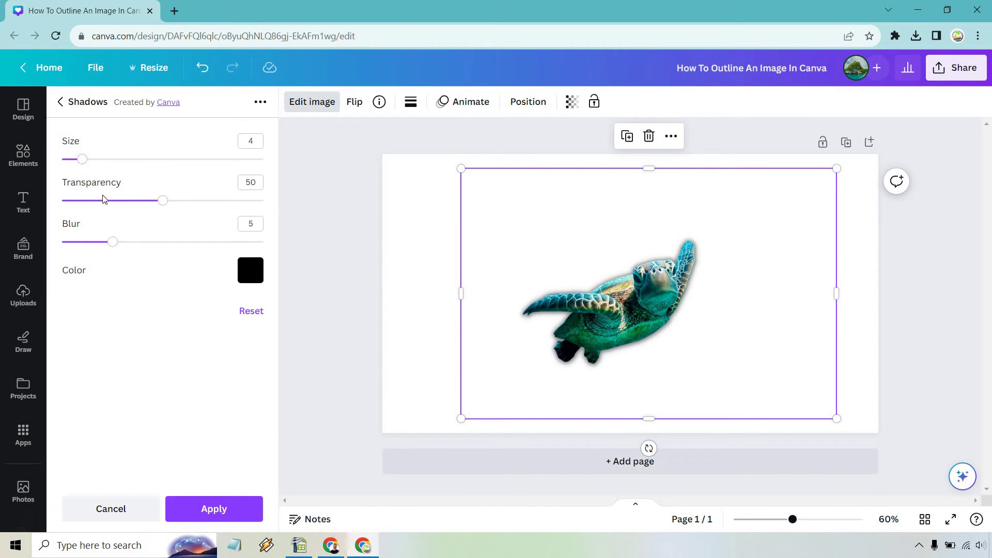
mouse_move(82, 159)
left_mouse_down()
mouse_move(133, 162)
mouse_move(107, 162)
left_mouse_up()
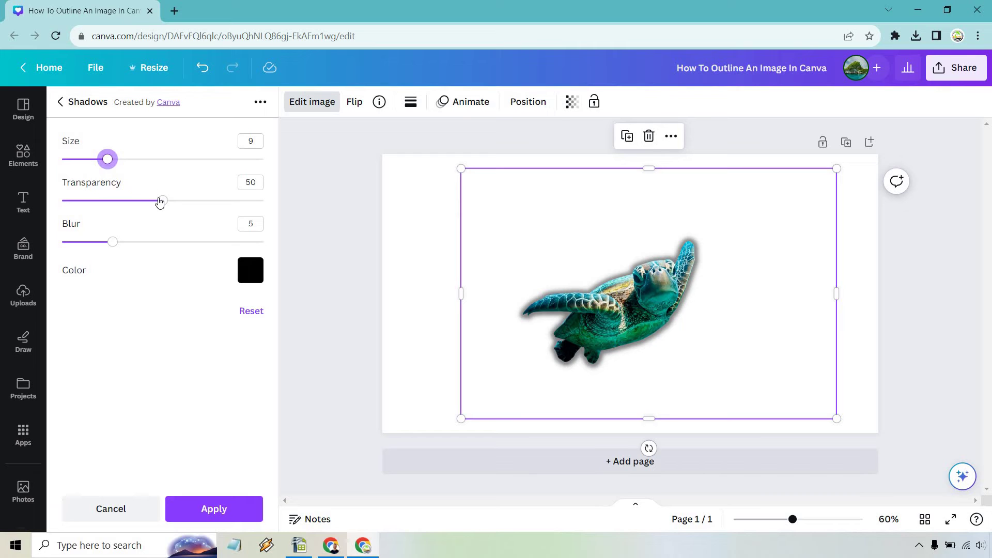
left_click_drag(164, 202, 291, 207)
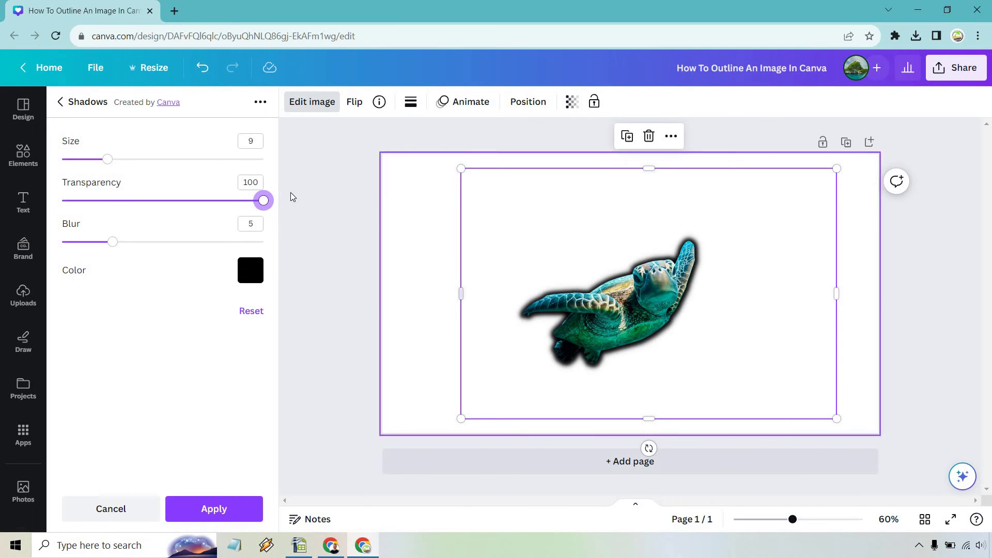
left_click_drag(262, 201, 200, 203)
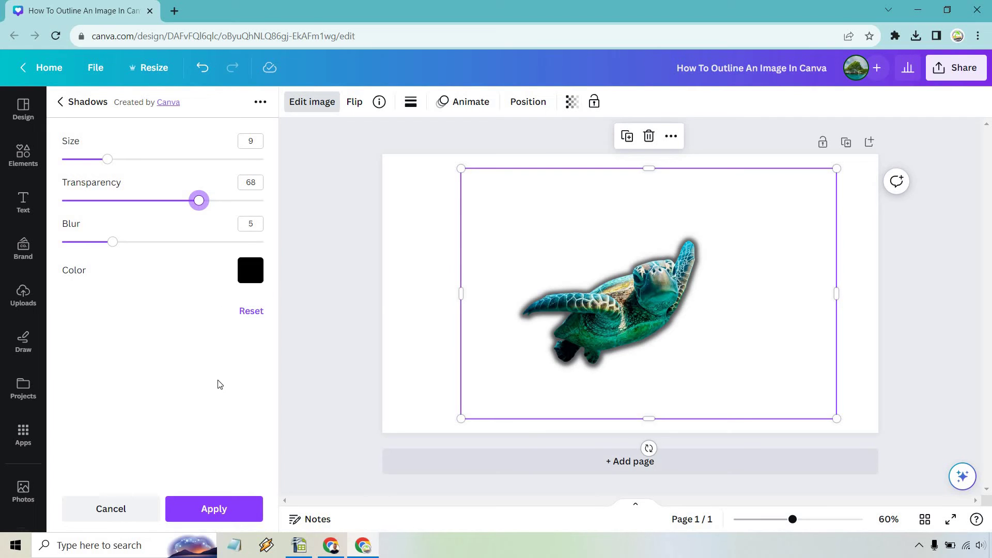
left_click_drag(199, 201, 167, 200)
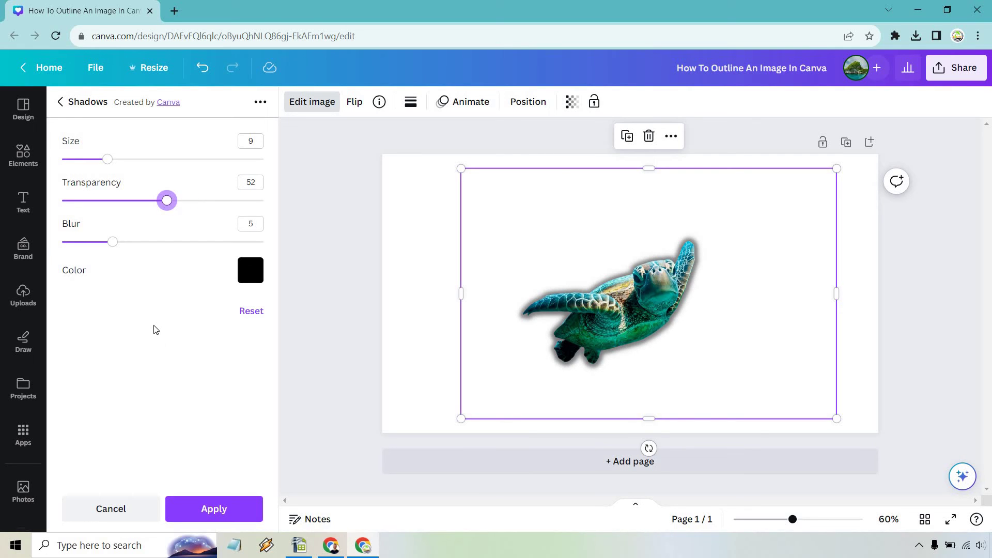
Apply the Glow shadow and deselect the turtle to view its dark outline.
left_click(214, 509)
left_click(944, 303)
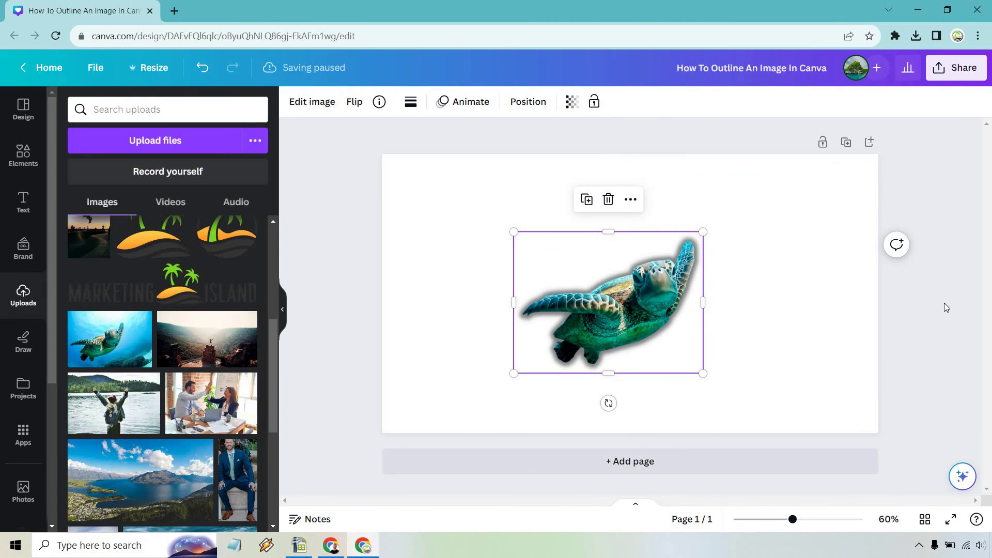